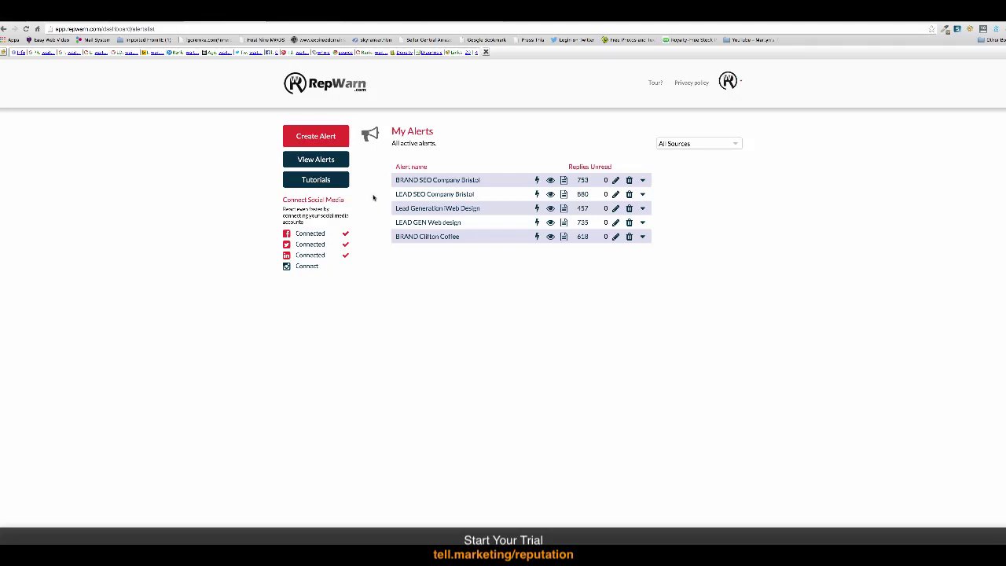
View the Abacus Bathrooms website as the business to monitor, and return to the RepWarn alerts list
left_click(457, 22)
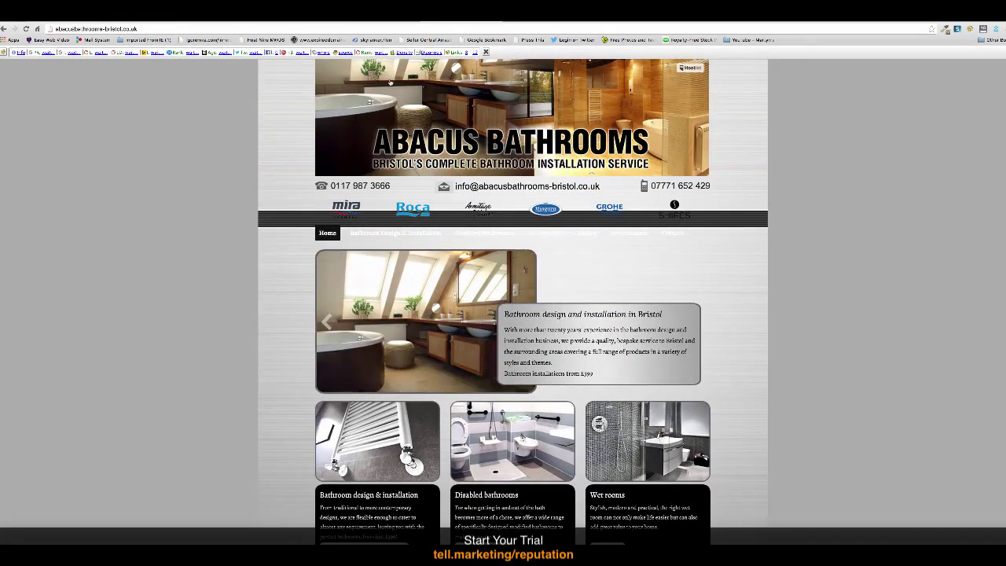
mouse_move(212, 25)
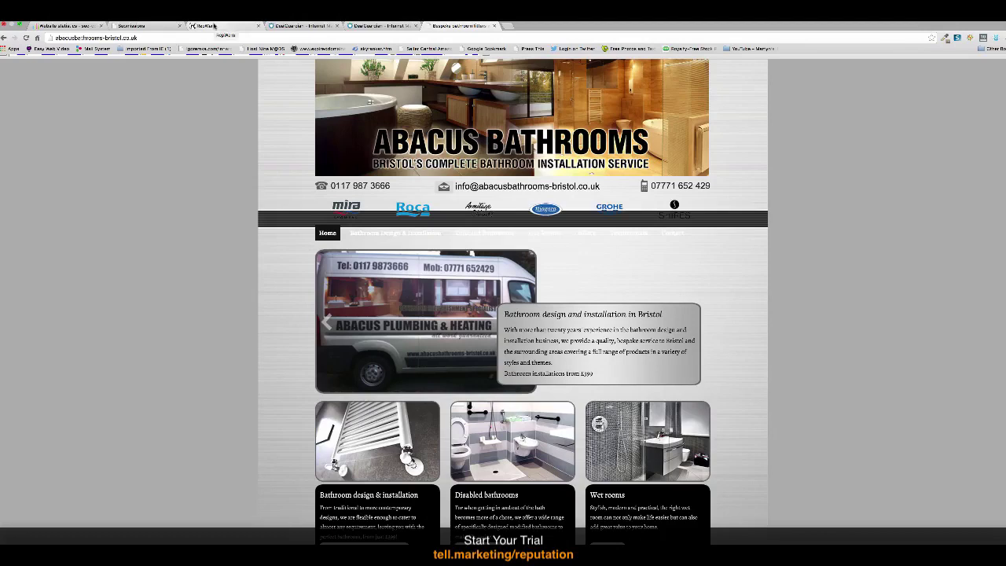
left_click(214, 26)
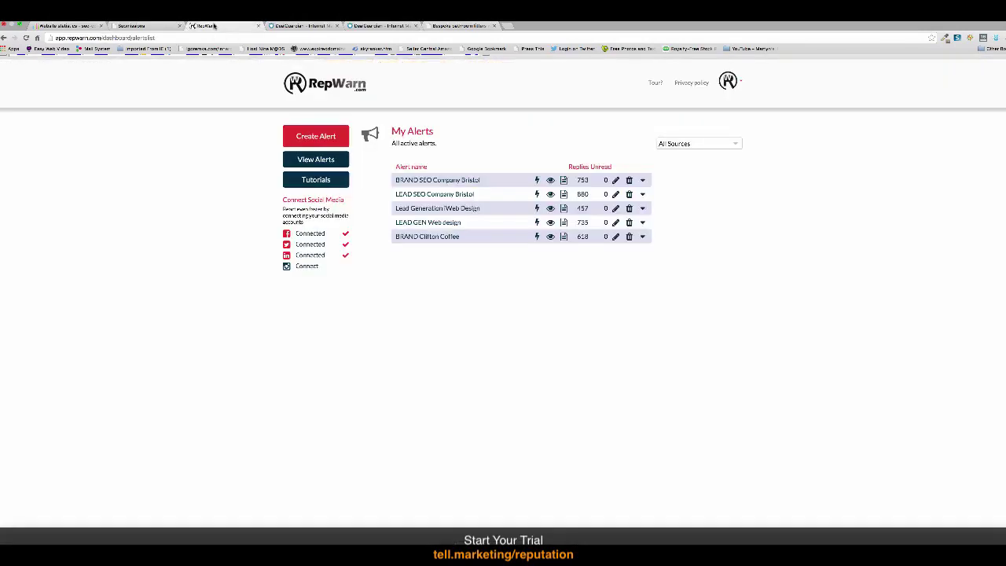
Start a new alert named "BRAND" with the keywords "Abacus Bathrooms" and "Abacus Bathrooms Bristol"
left_click(324, 140)
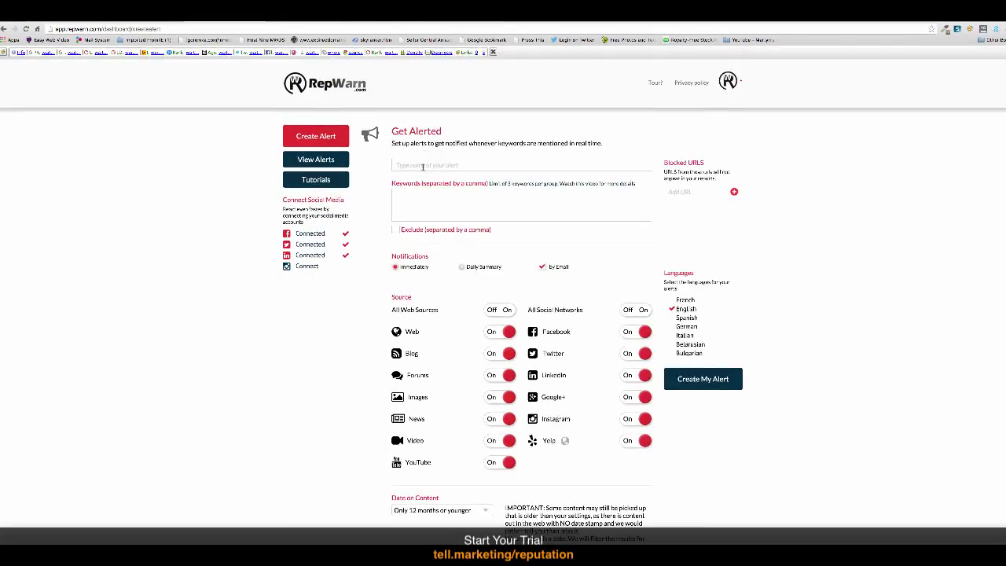
left_click(423, 166)
type("BRAND")
left_click(419, 196)
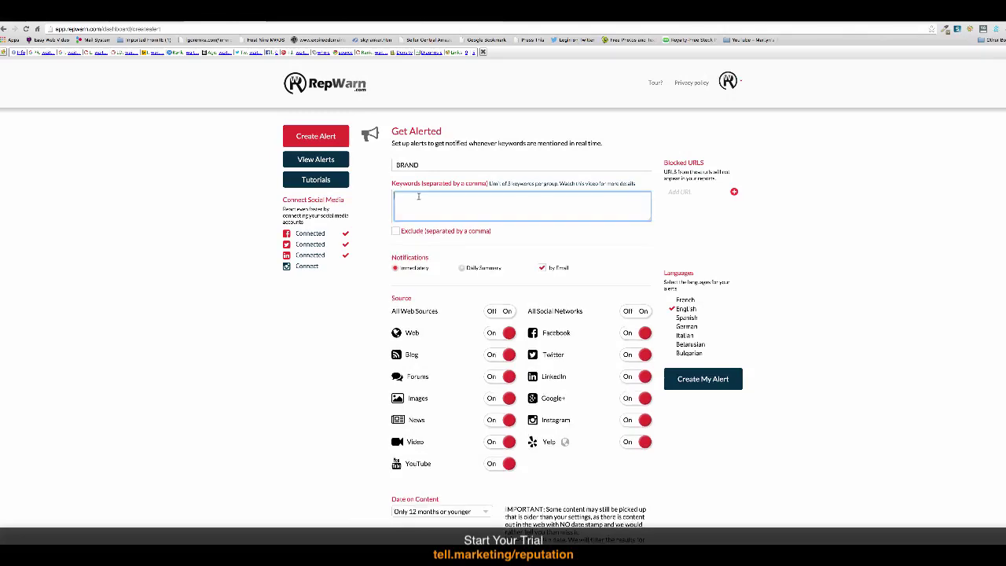
type("Abacus Bathrooms,Abacus Bathrooms Bristol")
Limit the alert's content date to "Only 3 months or younger" and create the alert
scroll(550, 464, "down", 1)
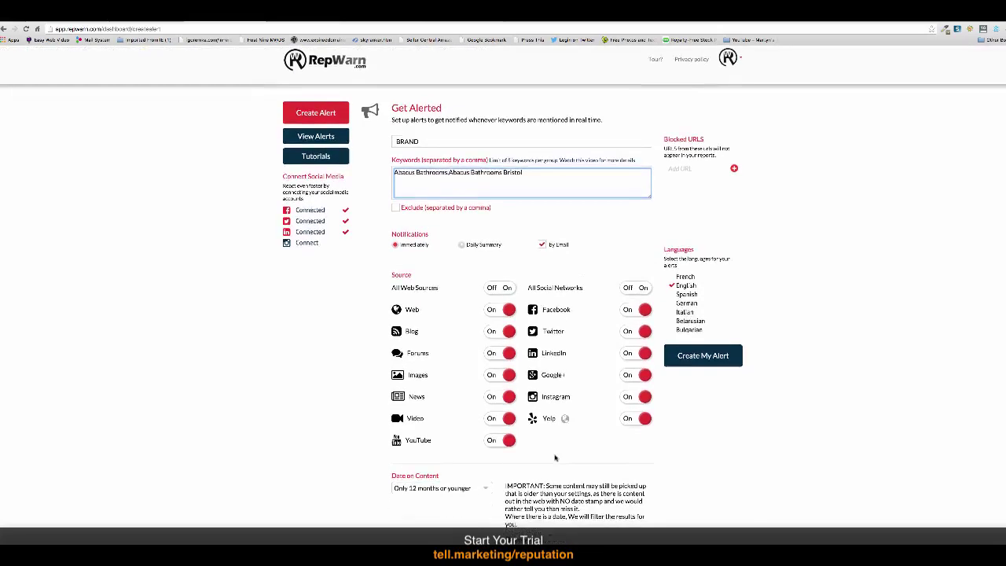
left_click(486, 491)
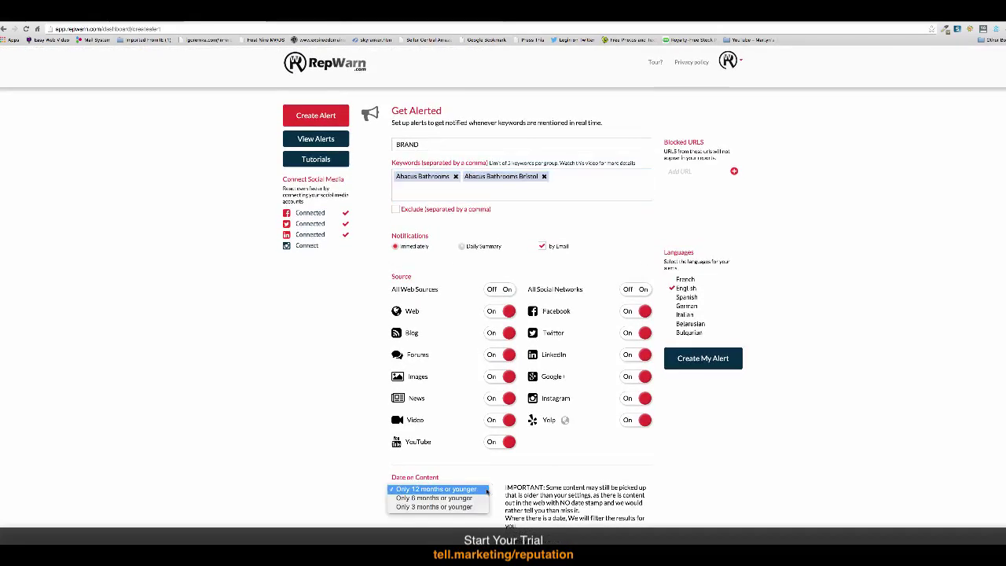
left_click(470, 507)
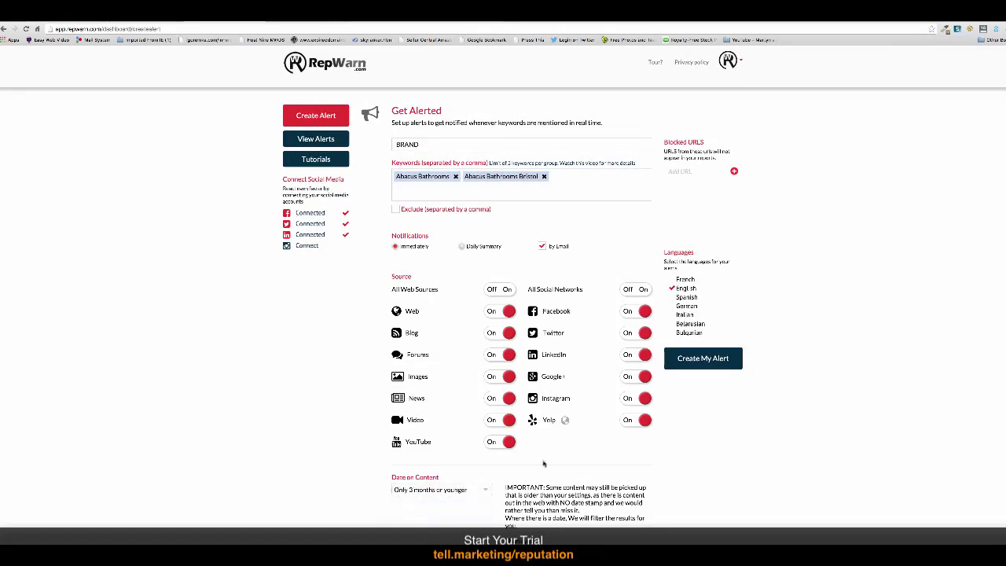
left_click(715, 365)
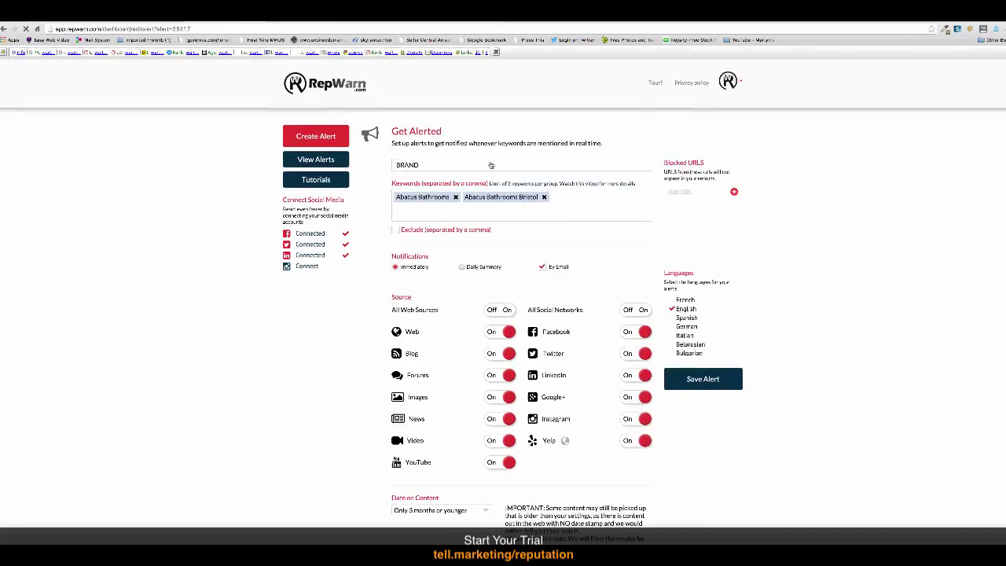
Rename the new alert "BRAND Abacus", save it and return to the list of alerts
type("Abacus")
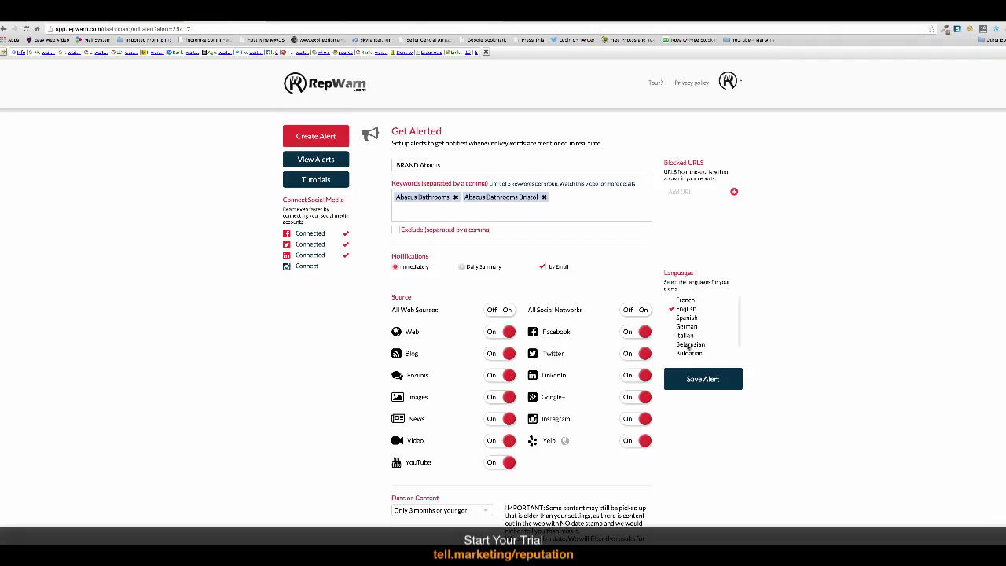
left_click(712, 390)
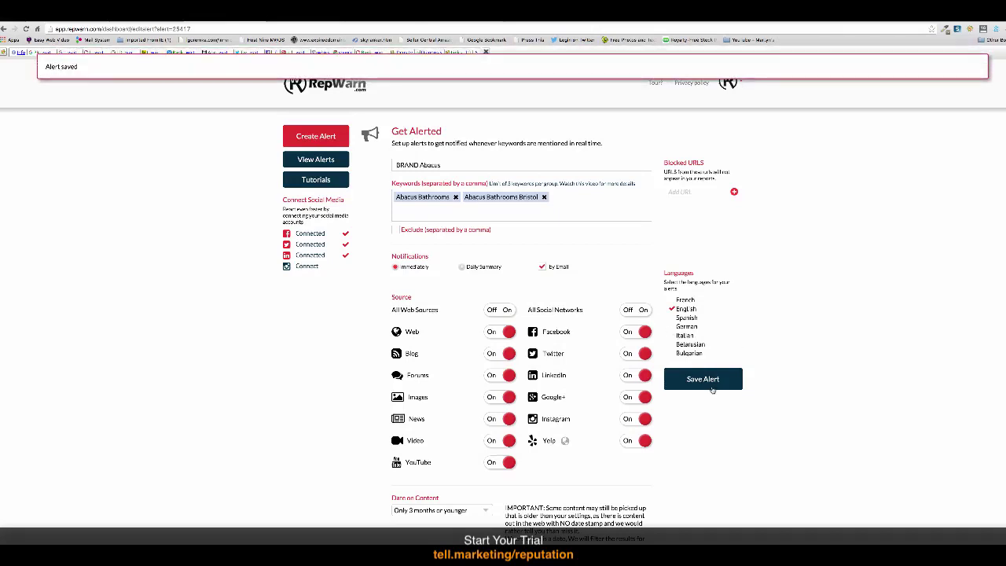
left_click(329, 164)
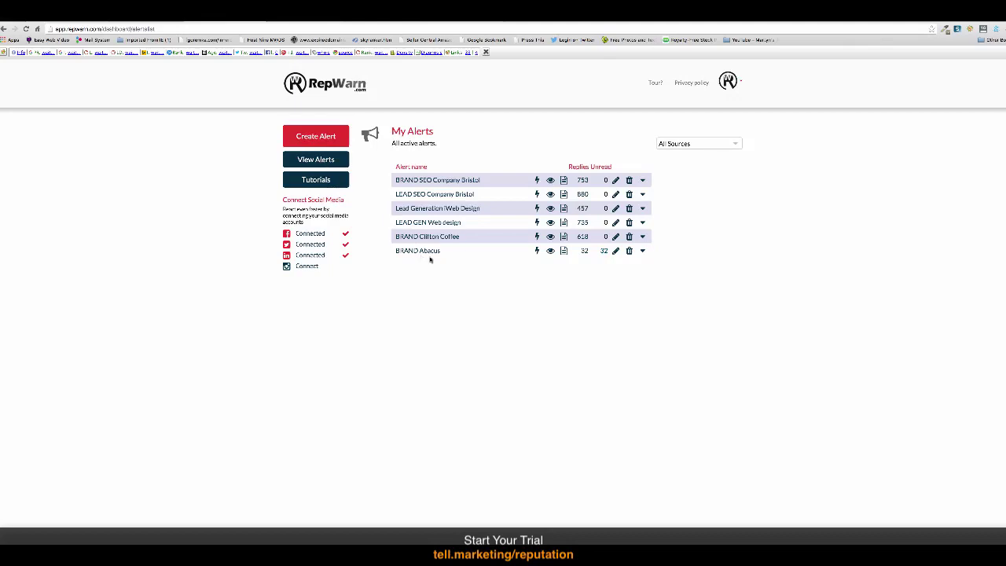
Start another alert named "Lead generation Abacus" with the keyword phrase "Does anyone know a good bathroom company in Bristol"
left_click(326, 137)
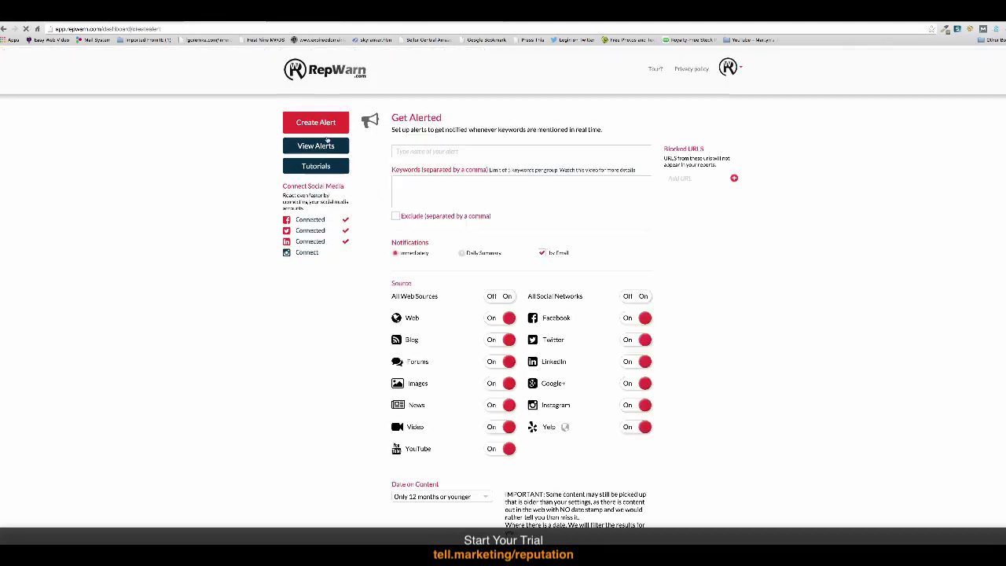
left_click(411, 164)
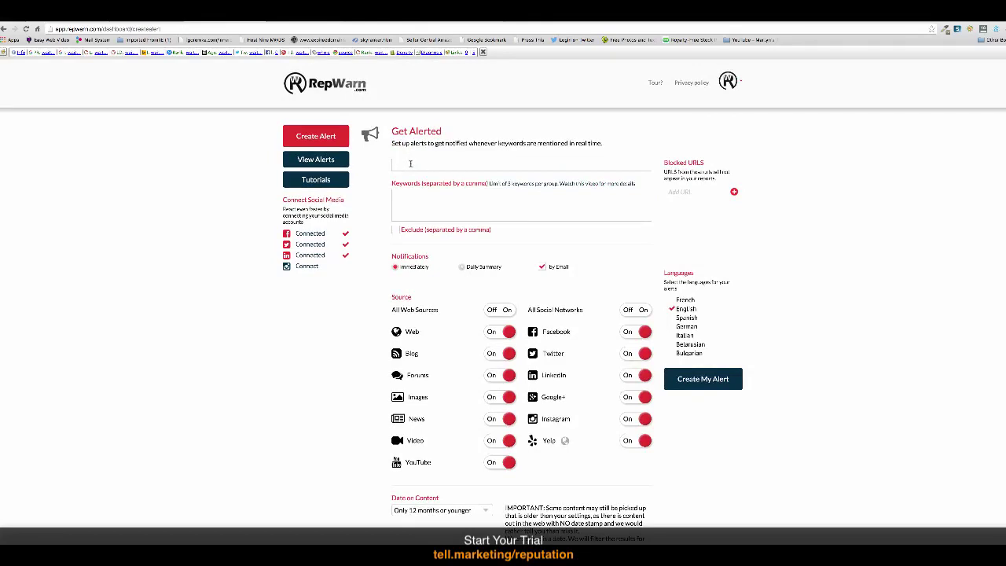
type("d generation Abacus")
left_click(405, 200)
type("Does anyone")
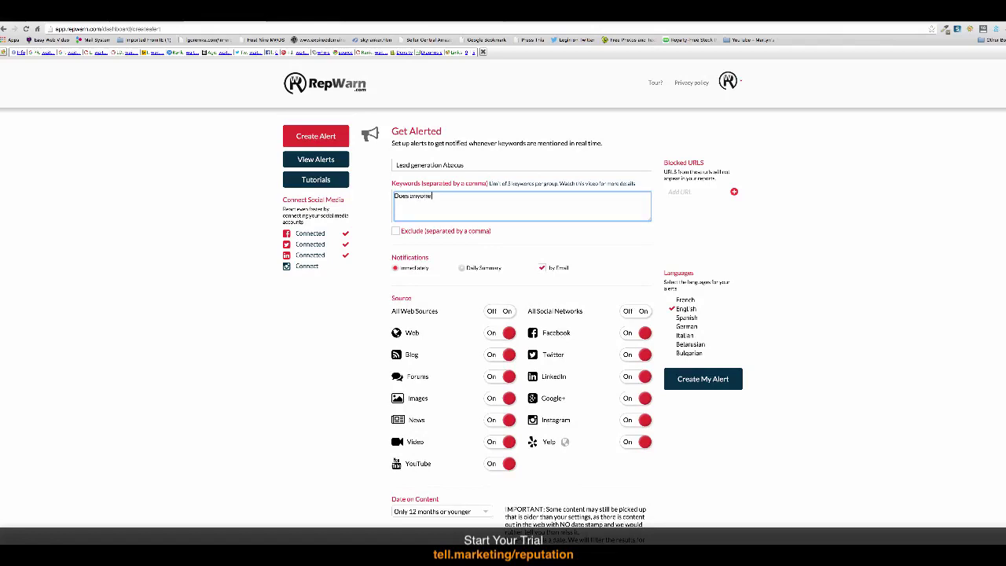
type(" know a good bathroom company in Bristol,")
left_click(455, 309)
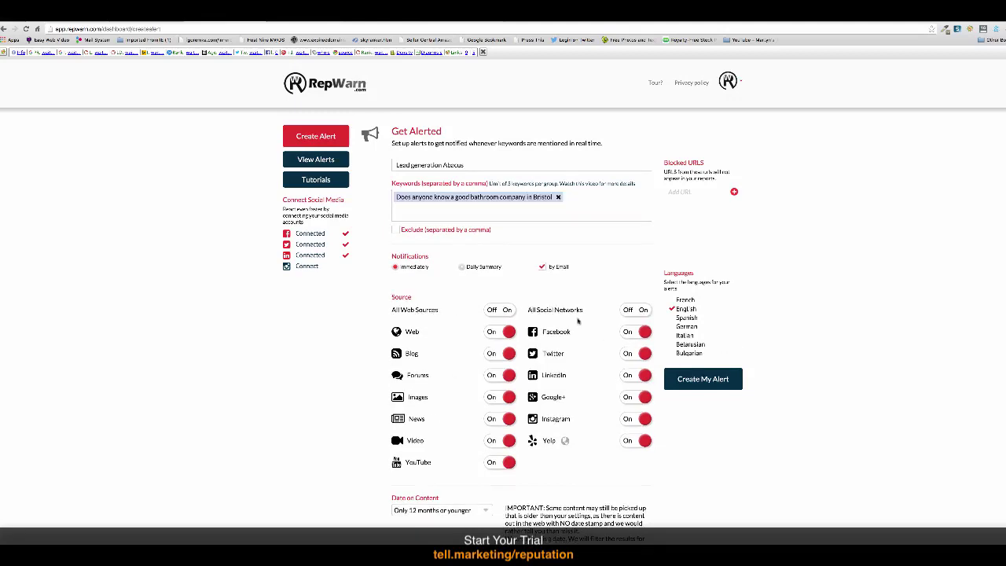
Turn off the Web, Images, News, Video and YouTube sources and create the lead generation alert
left_click(495, 334)
left_click(493, 398)
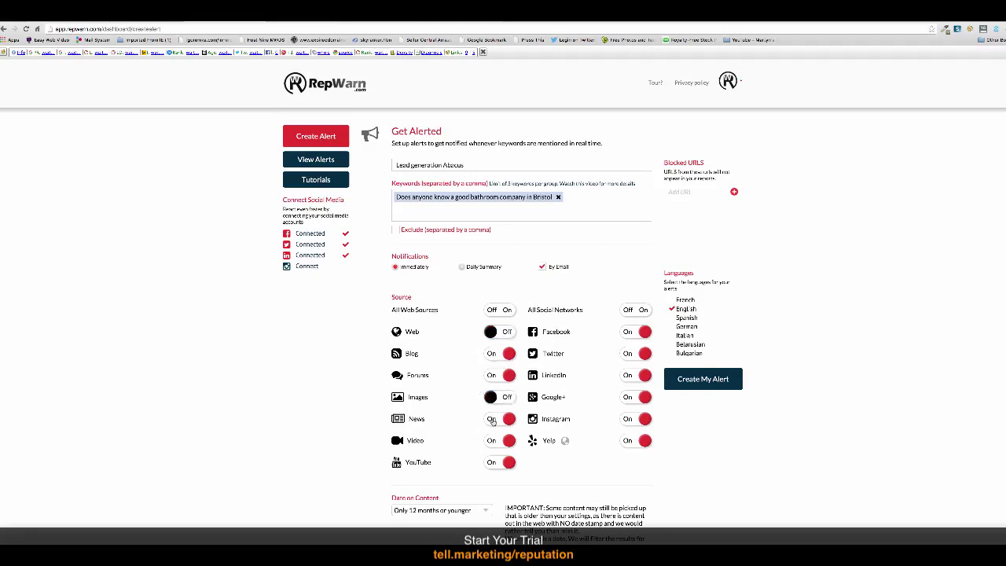
left_click(492, 420)
left_click(492, 442)
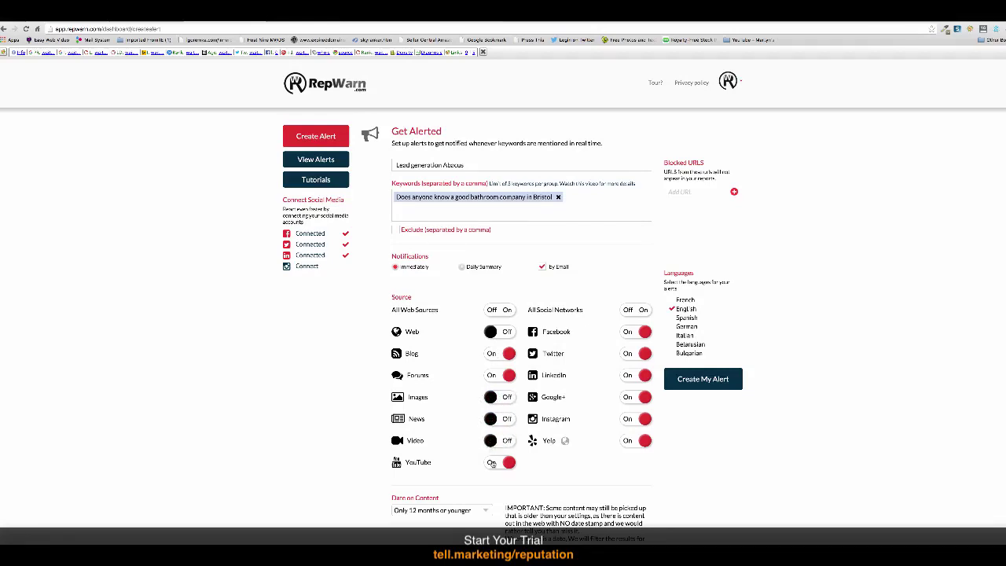
left_click(493, 463)
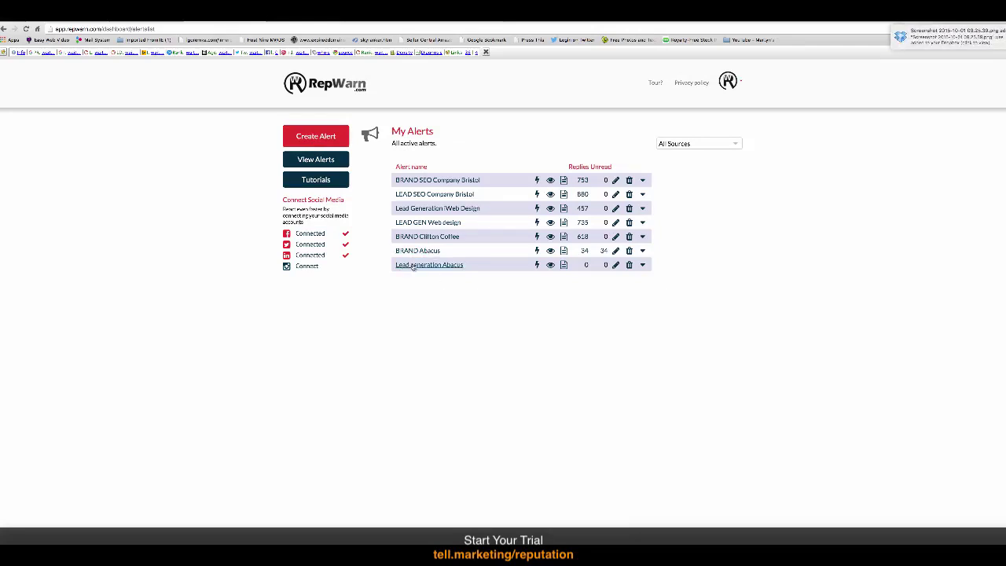
Refresh the alerts list, open the replies of the BRAND Abacus alert and look through the mentions
left_click(26, 29)
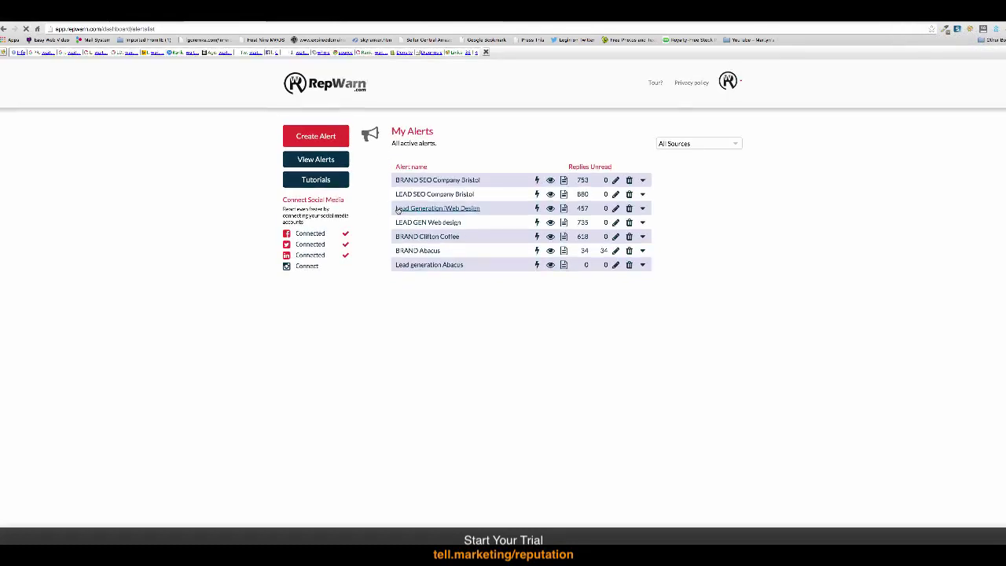
left_click(584, 251)
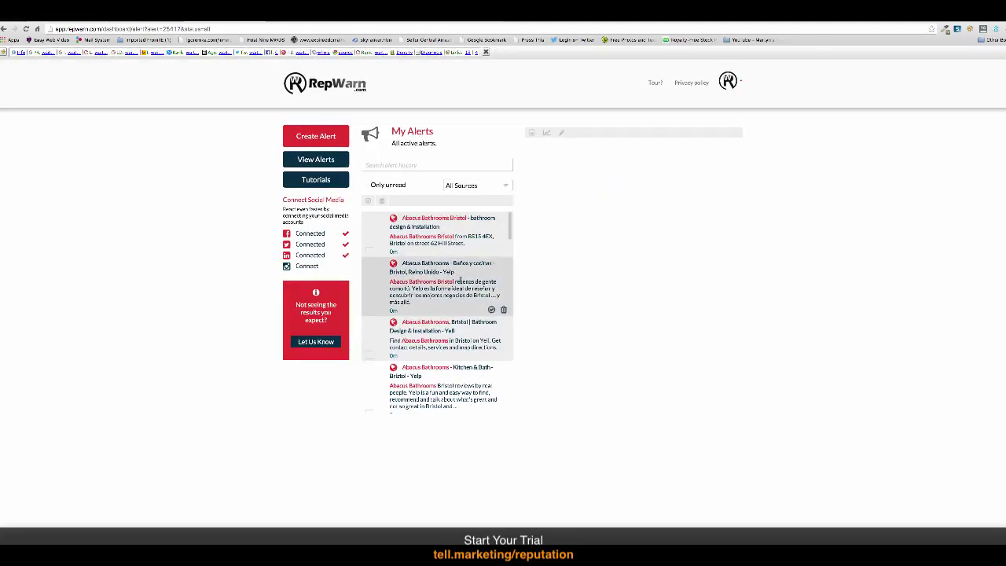
scroll(460, 281, "down", 1)
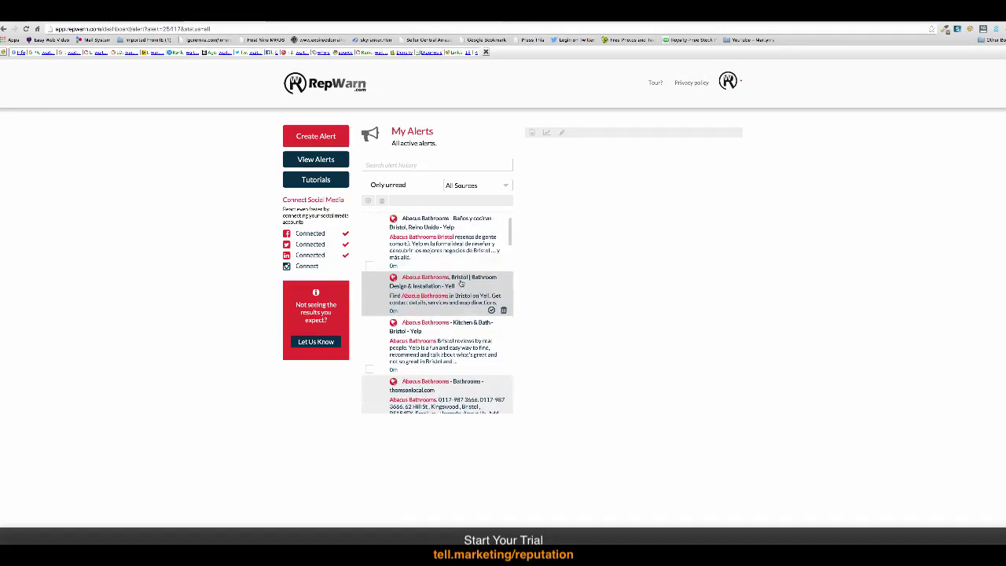
scroll(461, 282, "down", 1)
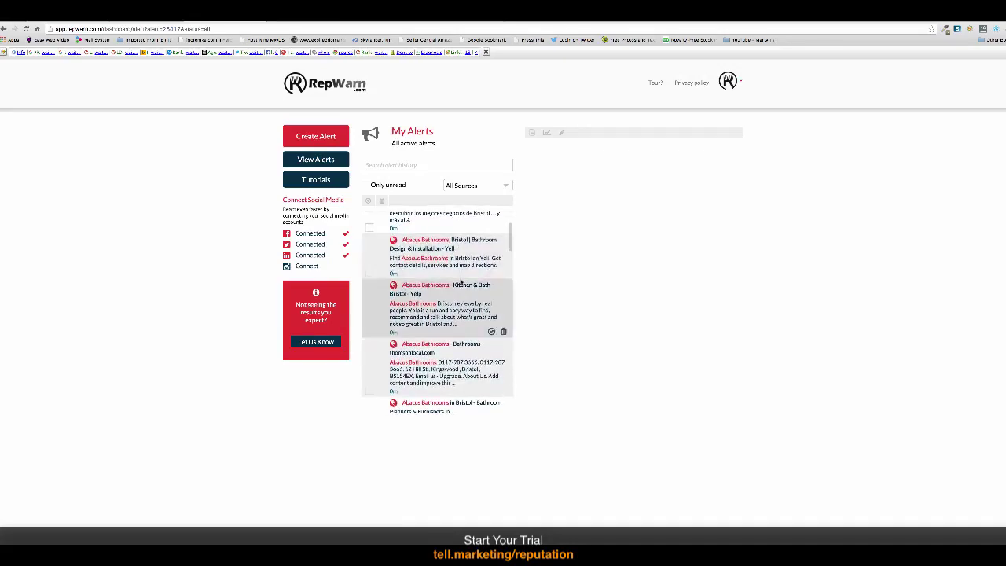
scroll(454, 309, "down", 1)
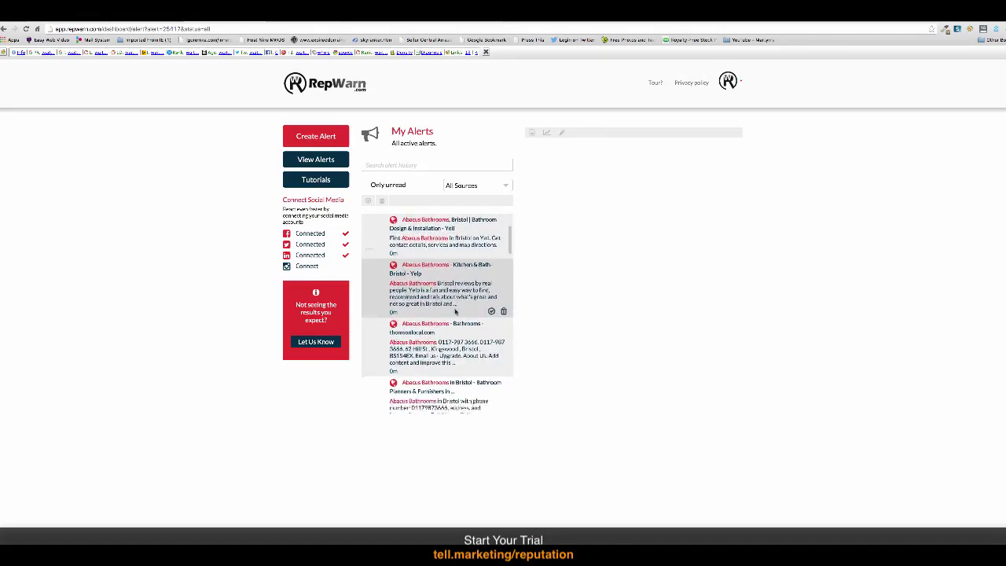
Open the Yelp "Kitchen & Bath" mention of Abacus Bathrooms, review its page preview and return to the alerts list
scroll(444, 298, "up", 1)
left_click(432, 286)
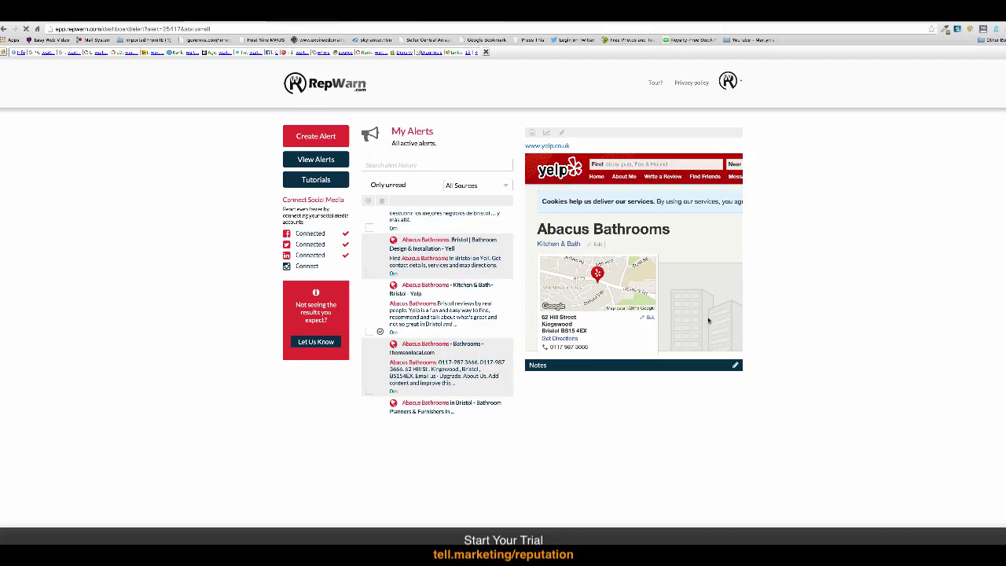
scroll(710, 321, "down", 2)
scroll(707, 319, "down", 3)
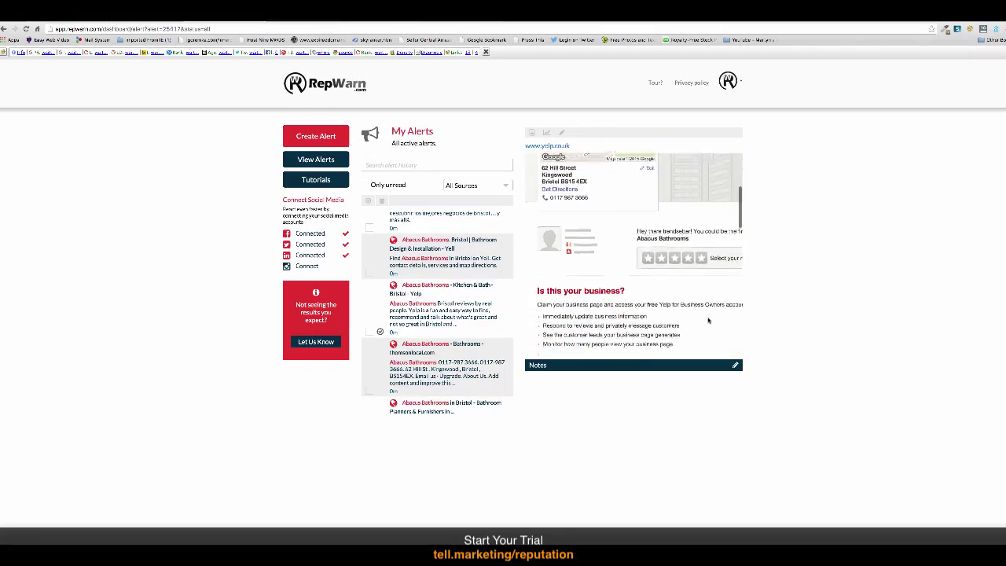
scroll(709, 320, "down", 5)
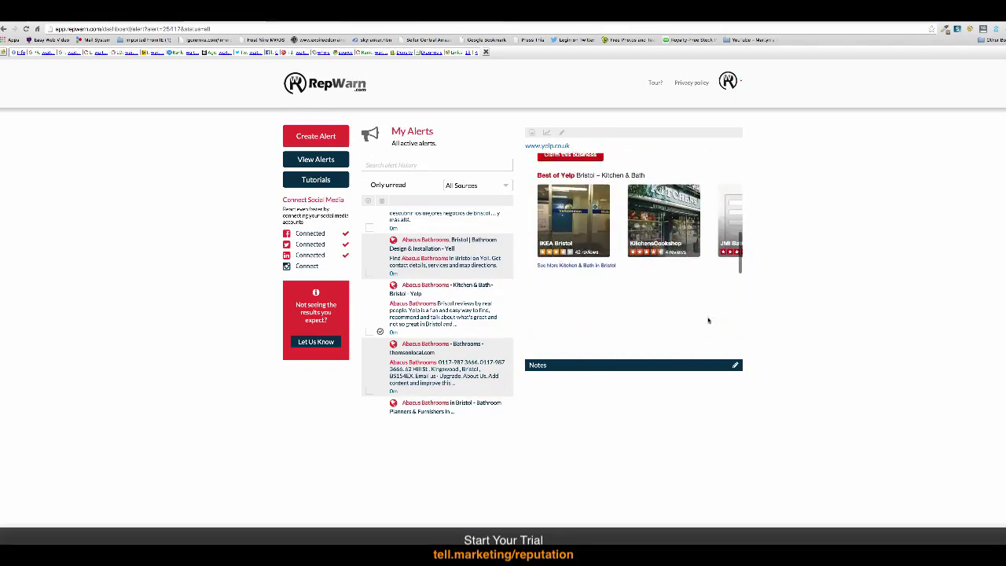
scroll(708, 320, "up", 10)
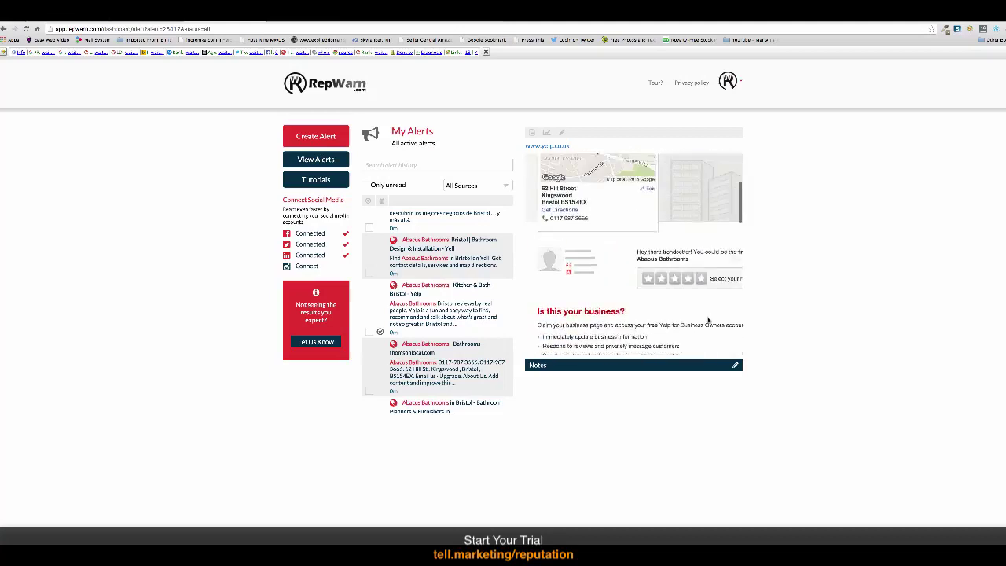
scroll(708, 320, "up", 2)
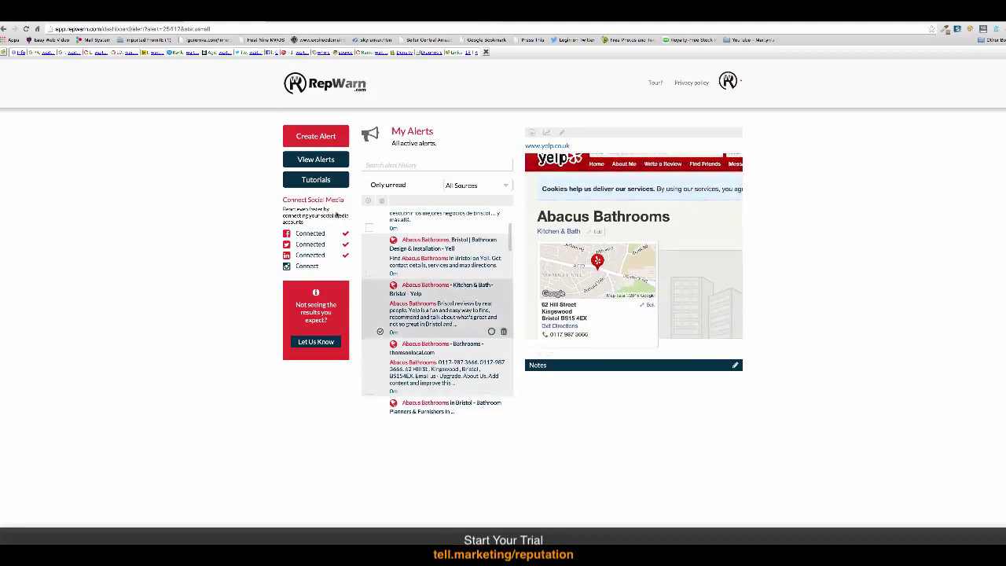
left_click(316, 162)
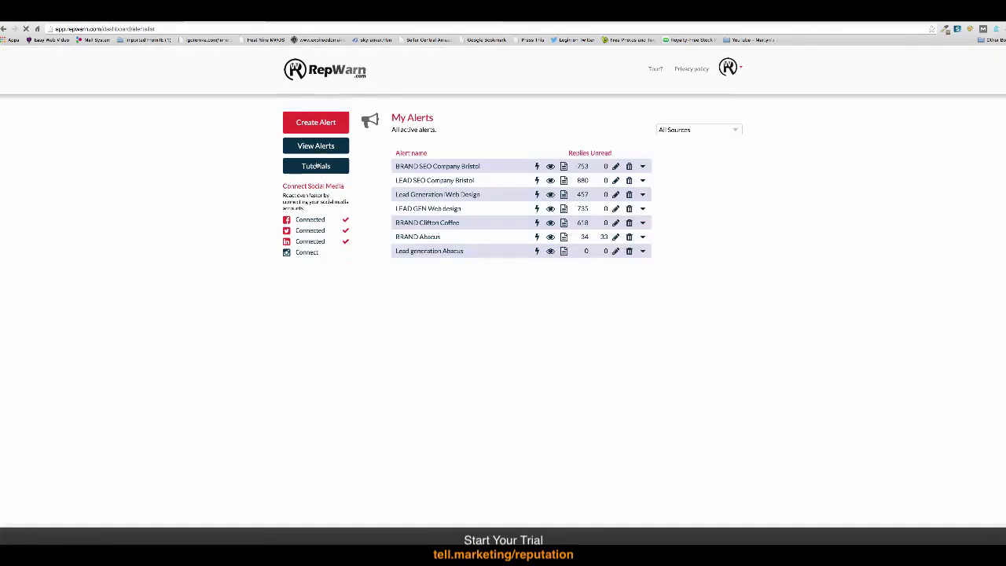